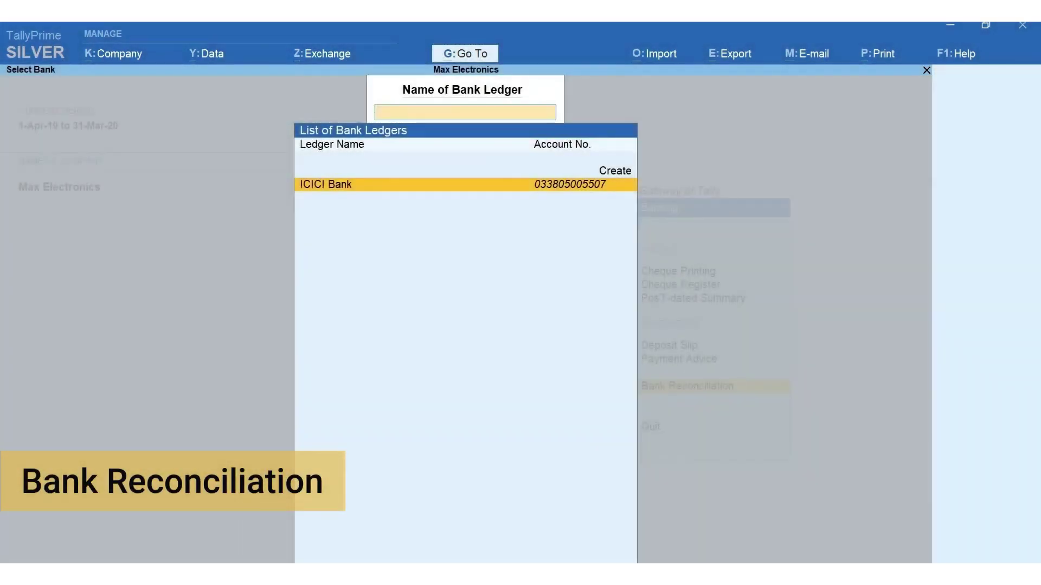
- Open the bank reconciliation for the ICICI Bank ledger and start importing a bank statement
key(Return)
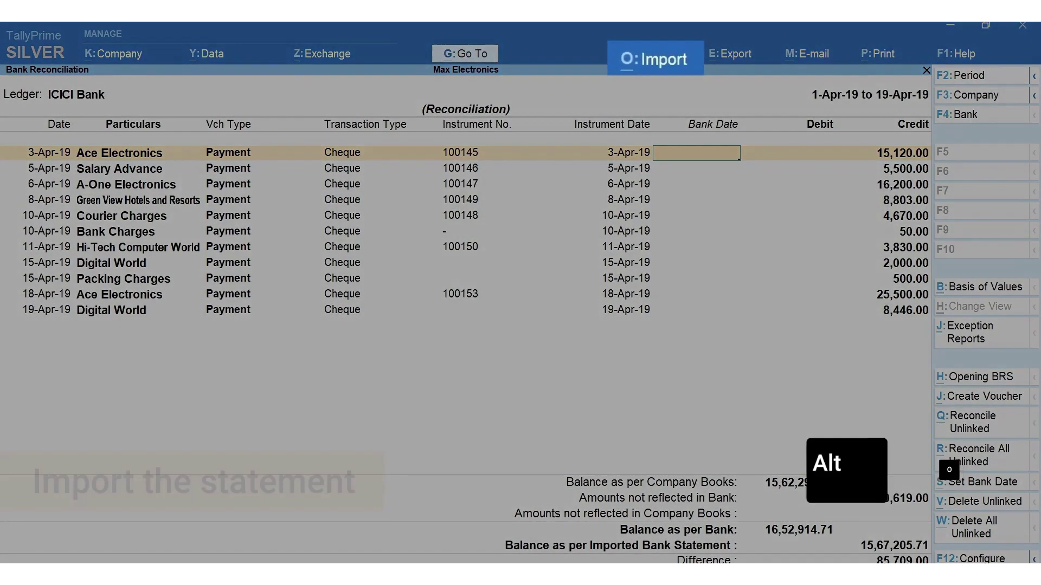
key(alt+o)
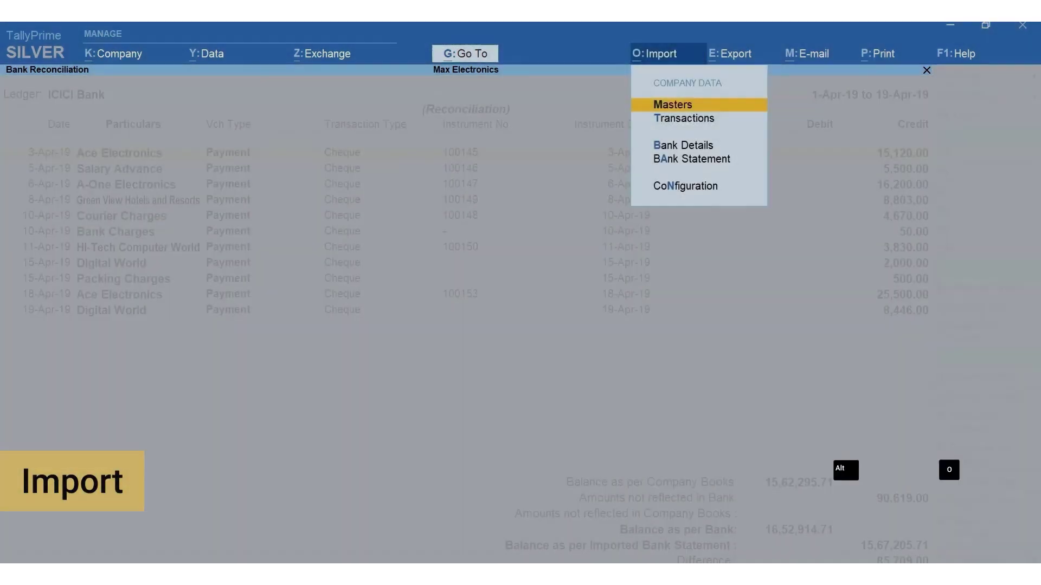
key(Down)
key(Down)
key(Down)
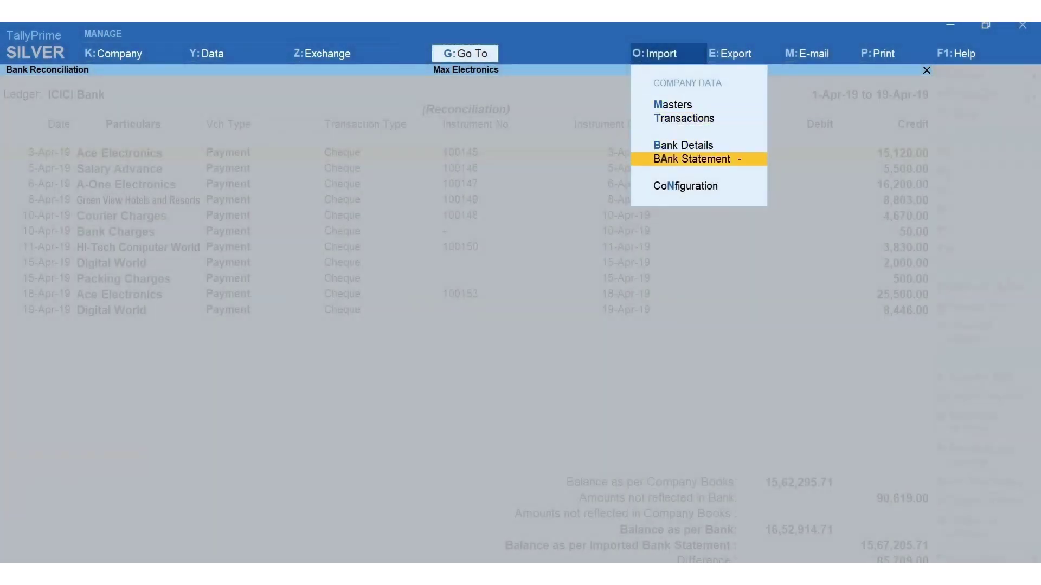
key(Return)
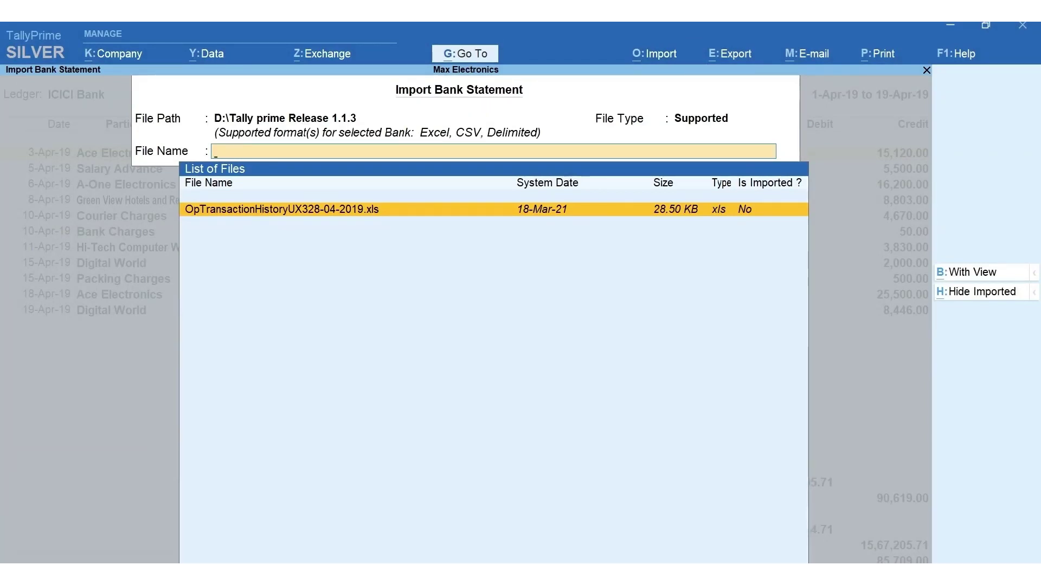
- Set the file path of the bank statement import to the folder D:\Bank Statement
key(BackSpace)
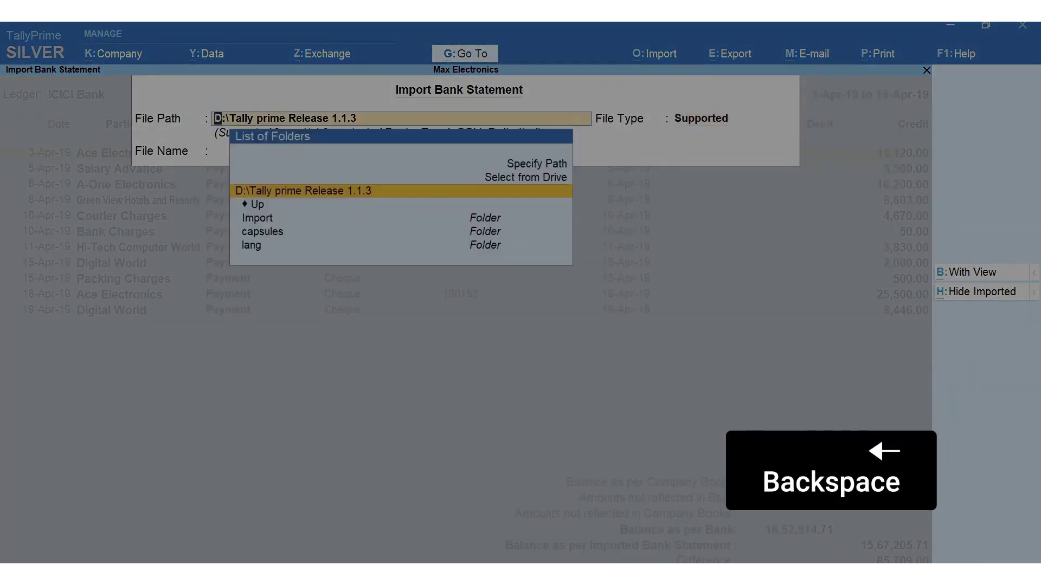
key(Up)
key(Return)
key(Return)
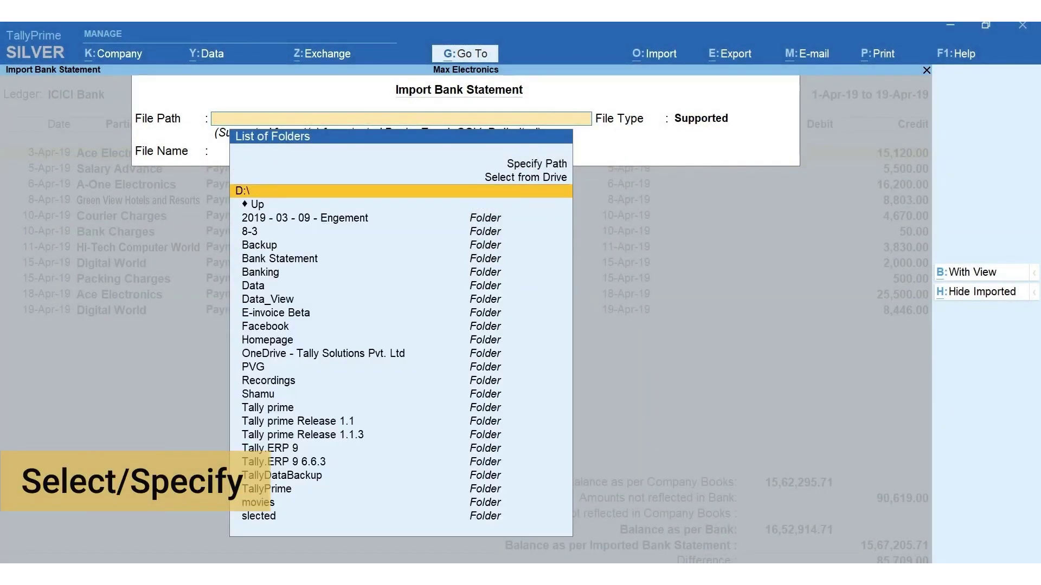
key(Down)
key(Down)
key(Down)
key(Down)
key(Down)
key(Return)
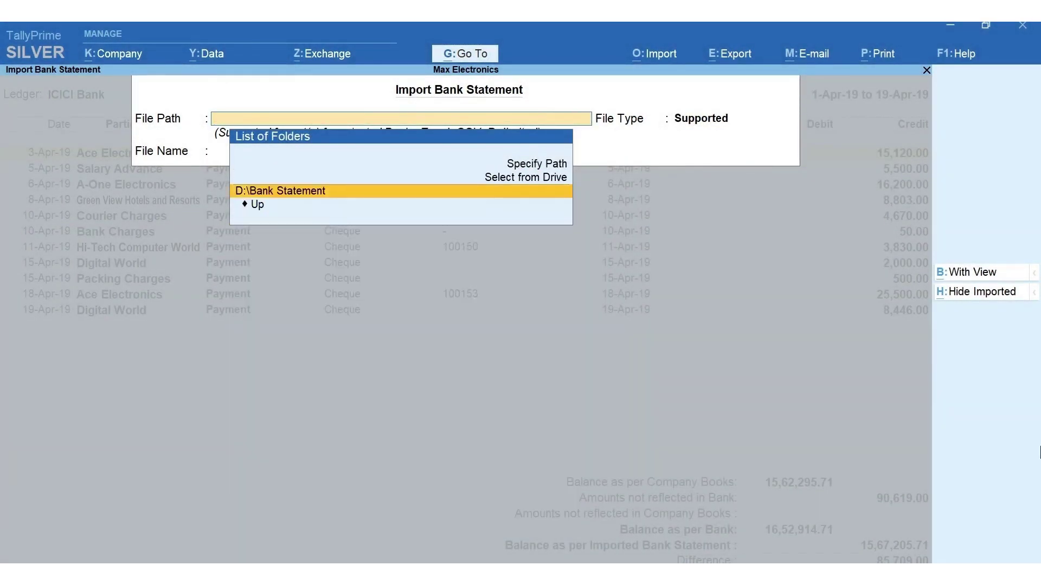
key(Return)
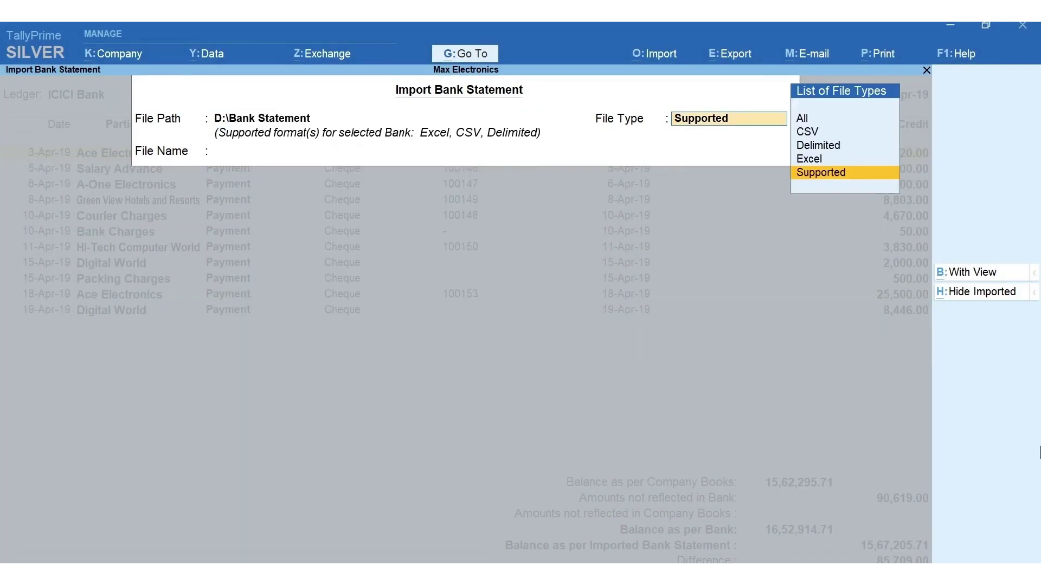
- Import the statement file OpTransactionHistoryUX328-04-2019.xls with the file type Supported
key(Return)
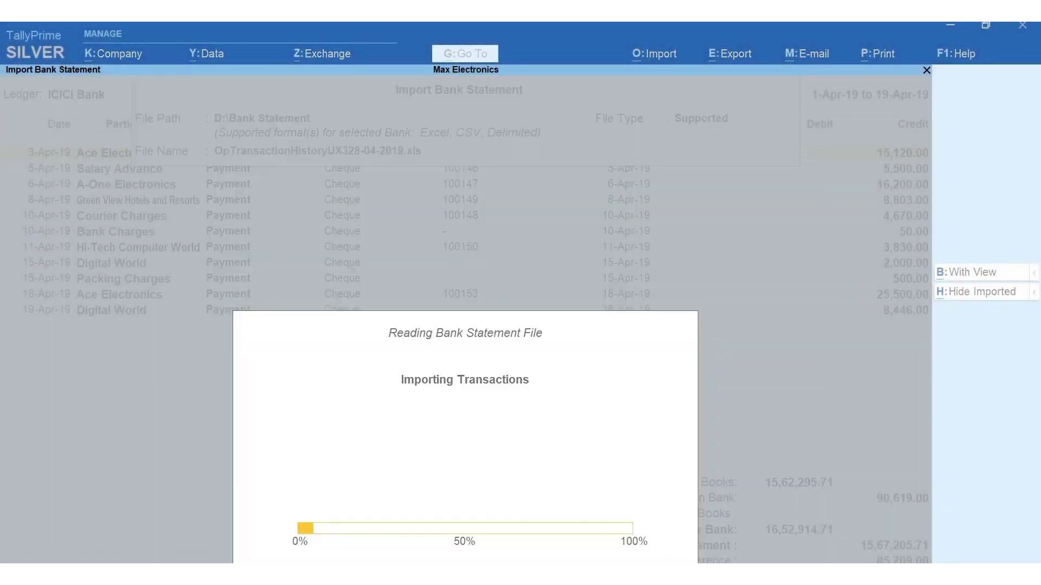
key(Return)
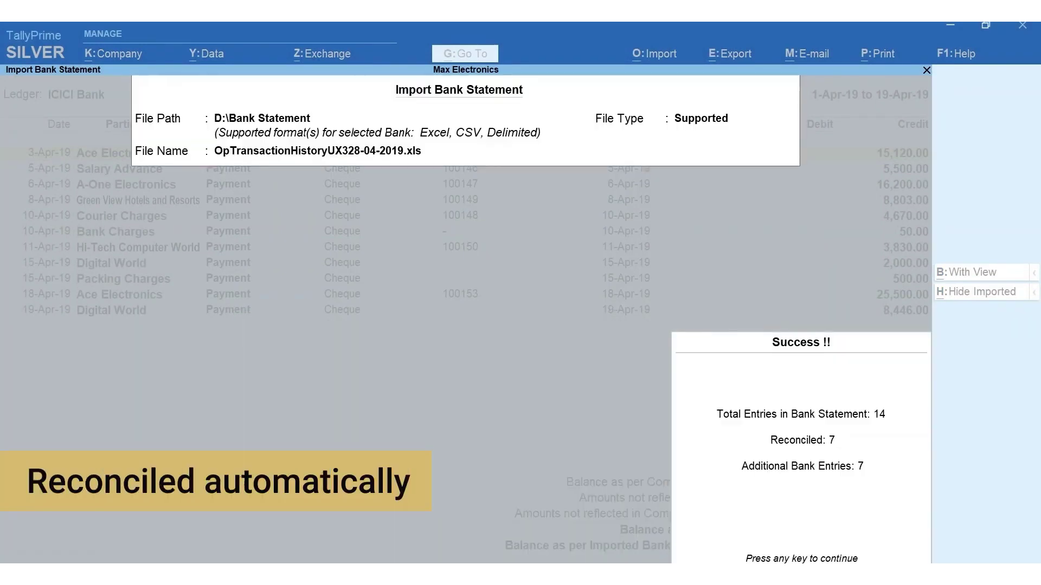
key(Return)
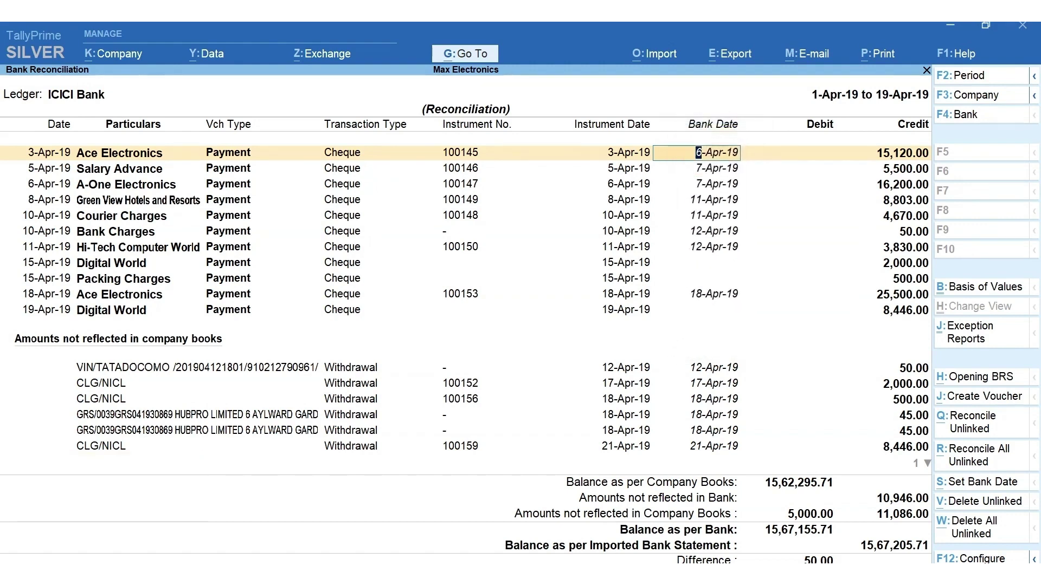
- Reconcile the unlinked 50.00 withdrawal of 12-Apr-19 with the 10-Apr-19 Bank Charges payment
key(Return)
key(Return)
key(Return)
key(Return)
key(Return)
key(Return)
key(Return)
key(Return)
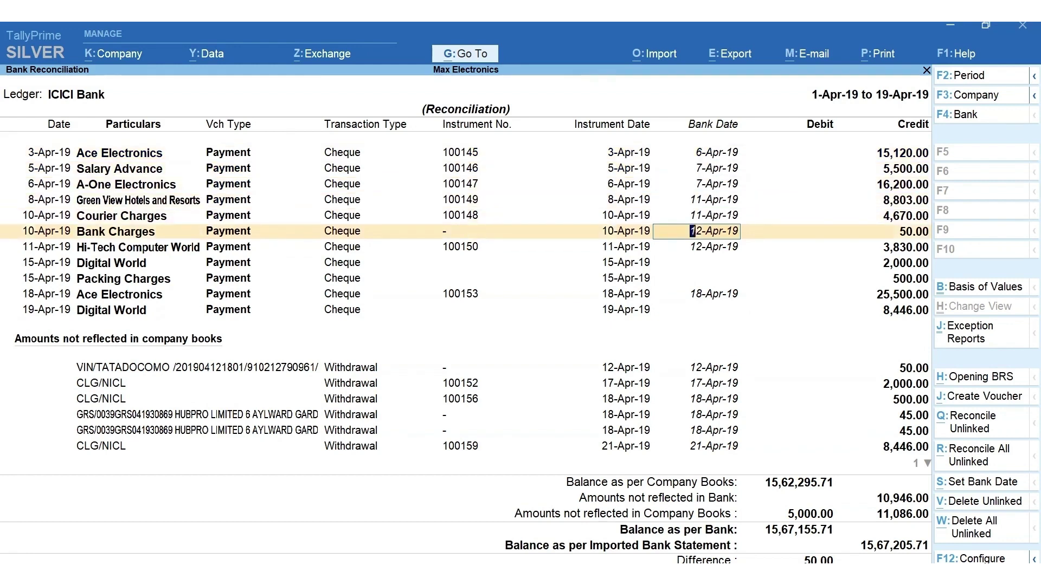
key(Return)
key(Return)
key(Return)
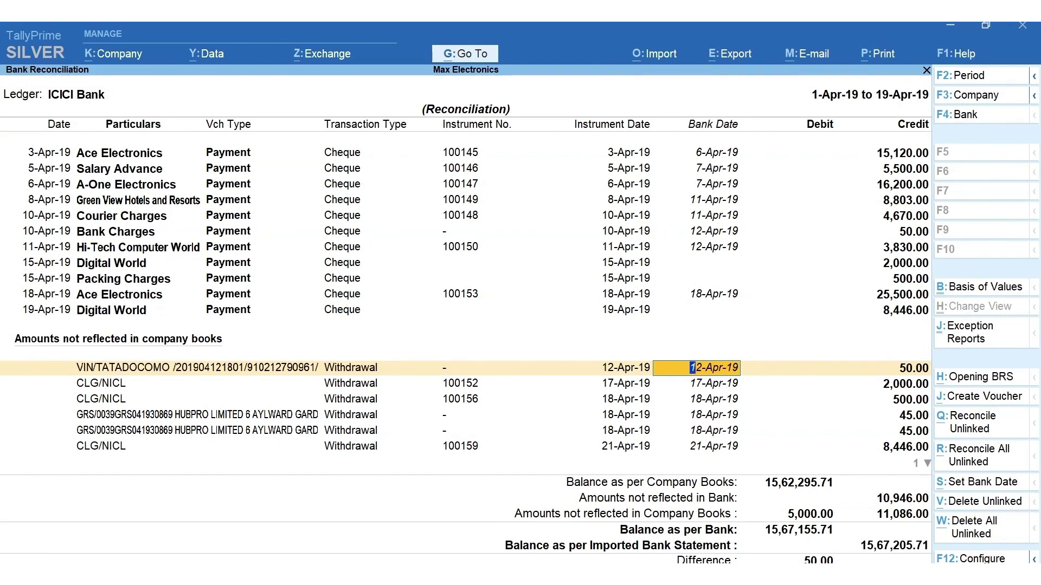
click(1003, 423)
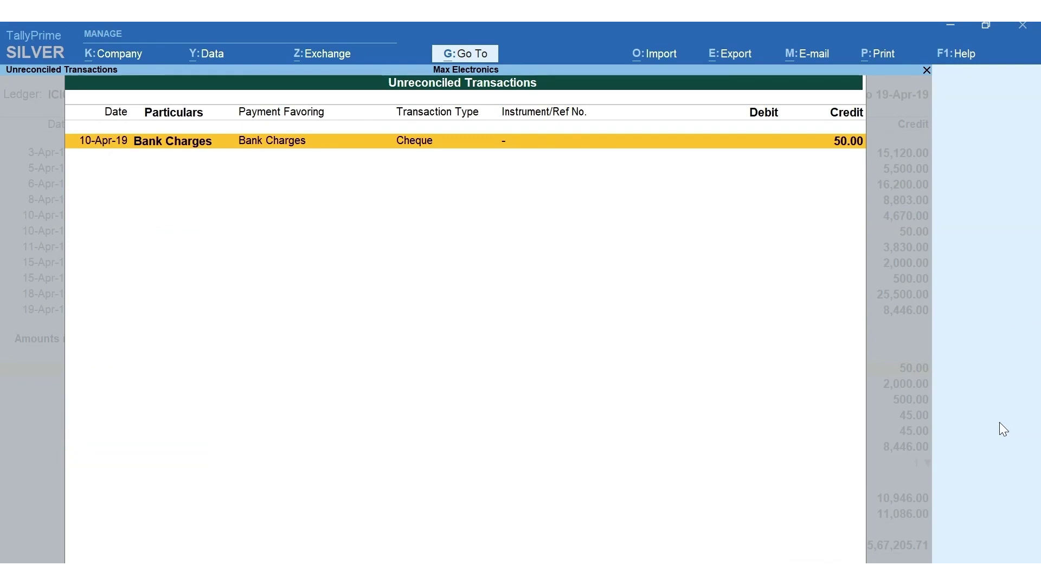
key(Return)
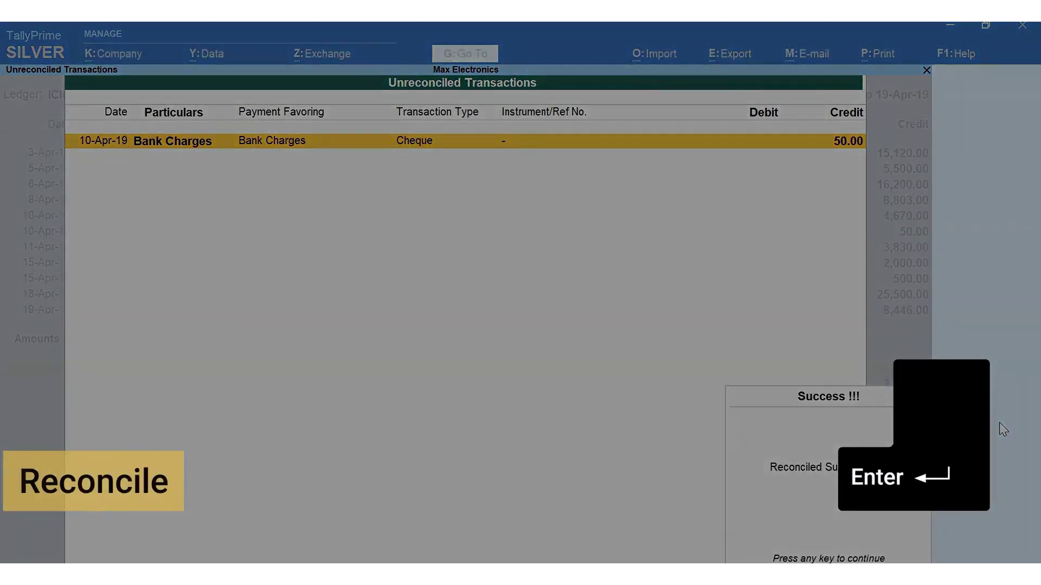
key(Return)
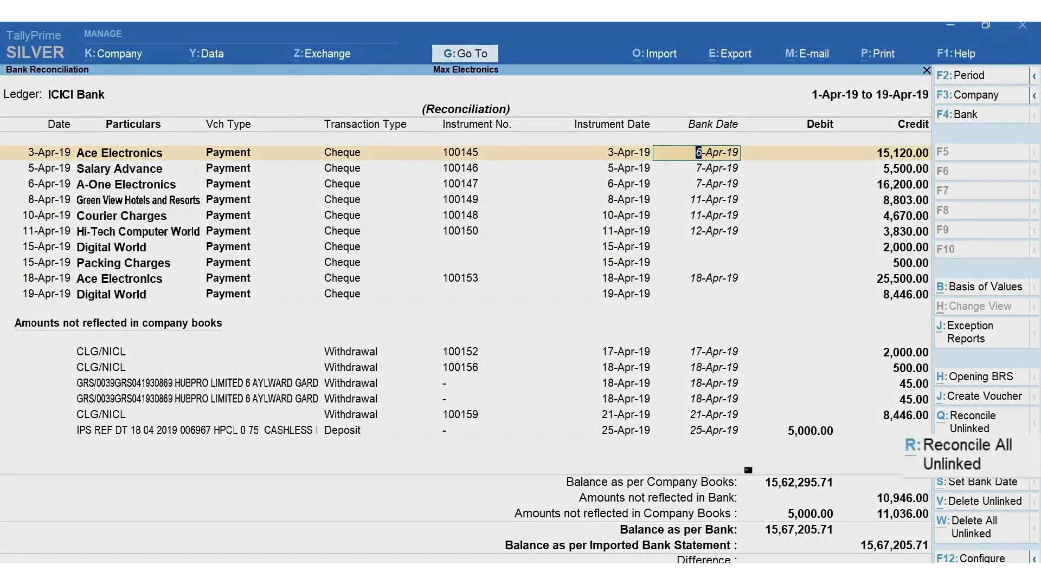
- Run Reconcile All Unlinked, match the 2,000.00 CLG/NICL withdrawal with the Digital World payment, and skip the entry without a match before stopping
key(alt+r)
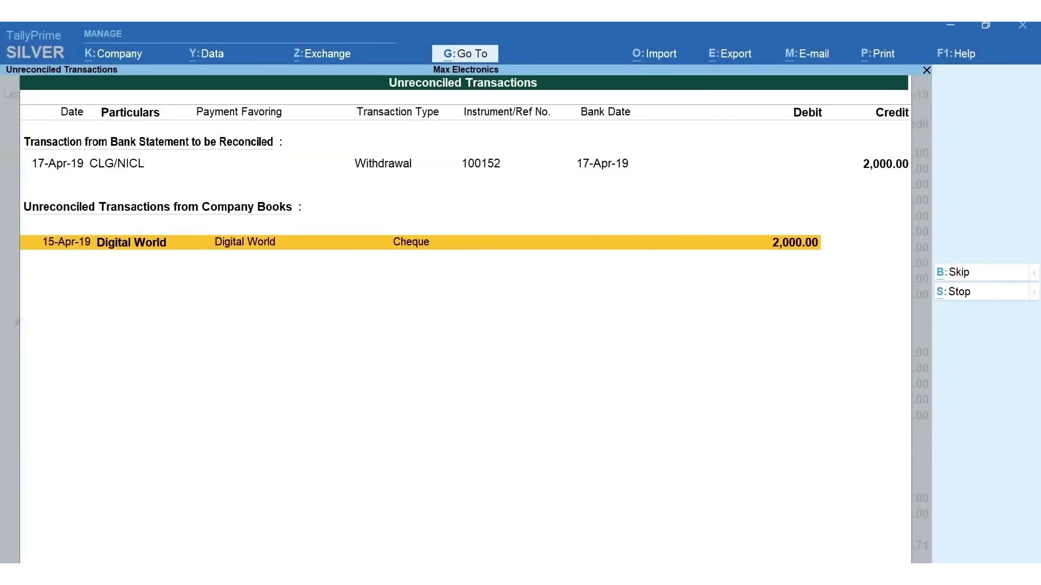
key(Return)
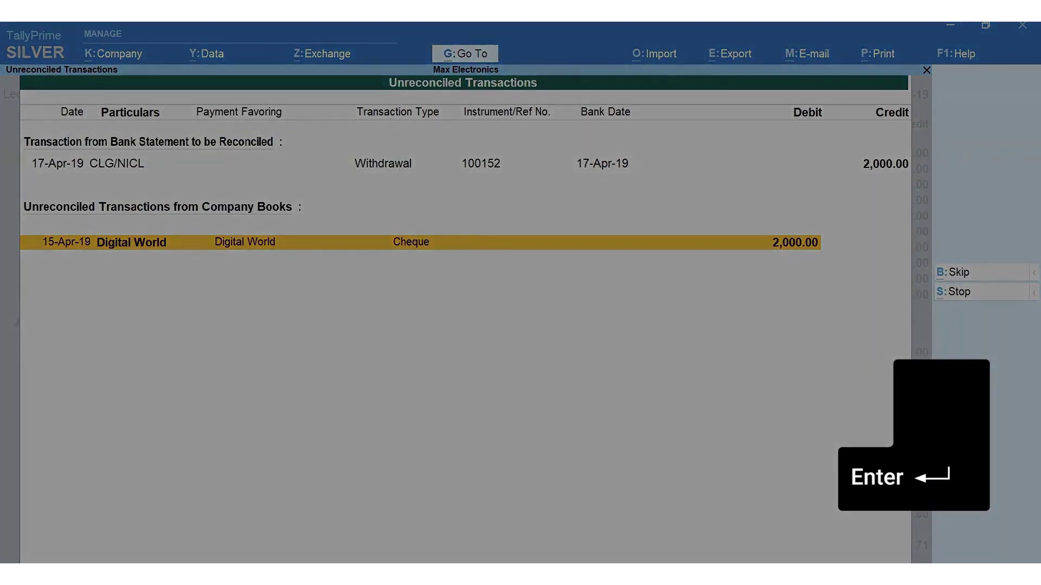
key(Return)
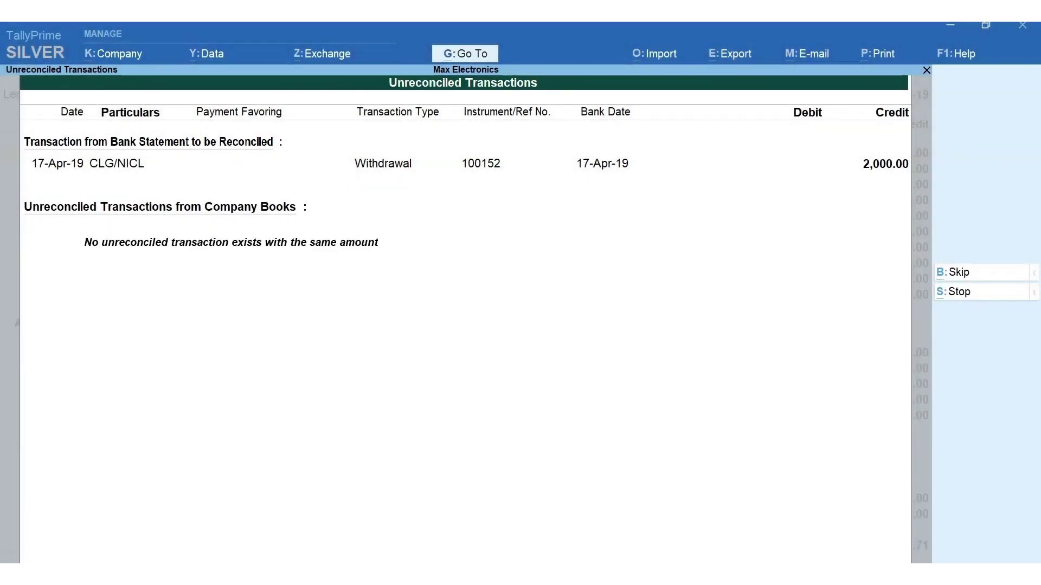
key(alt+b)
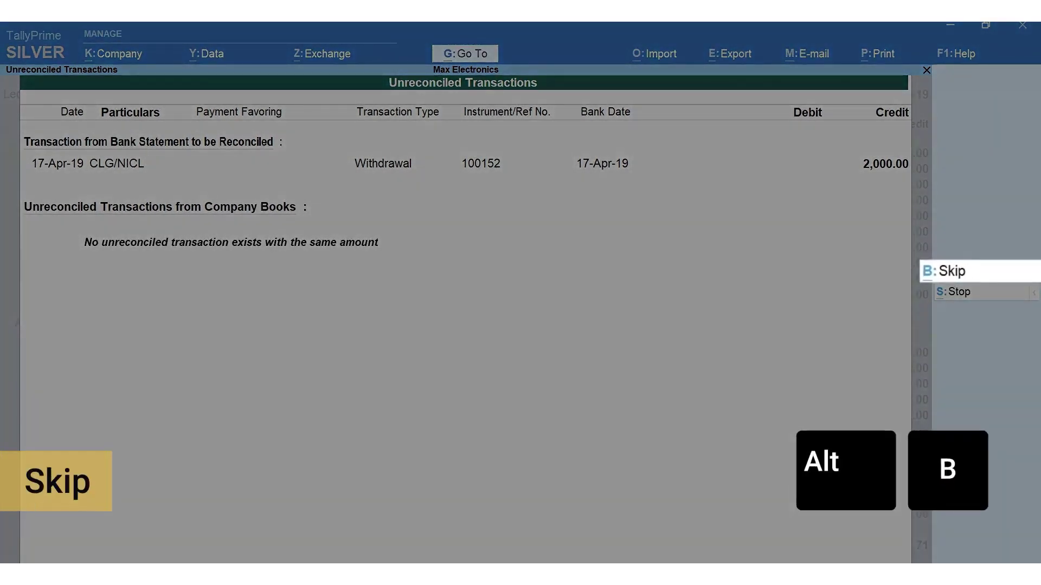
key(alt+s)
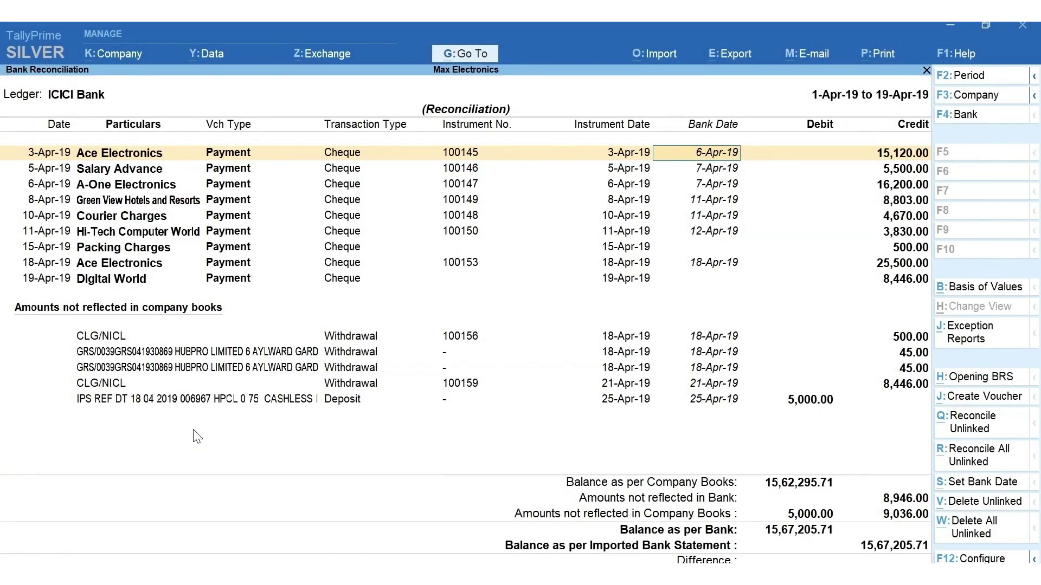
- Create a payment voucher from the first unlinked 45.00 HUBPRO LIMITED withdrawal, using the Bank Charges ledger
key(Down)
key(Down)
key(Down)
key(Down)
key(Down)
key(Down)
key(Down)
key(Down)
key(Down)
key(Down)
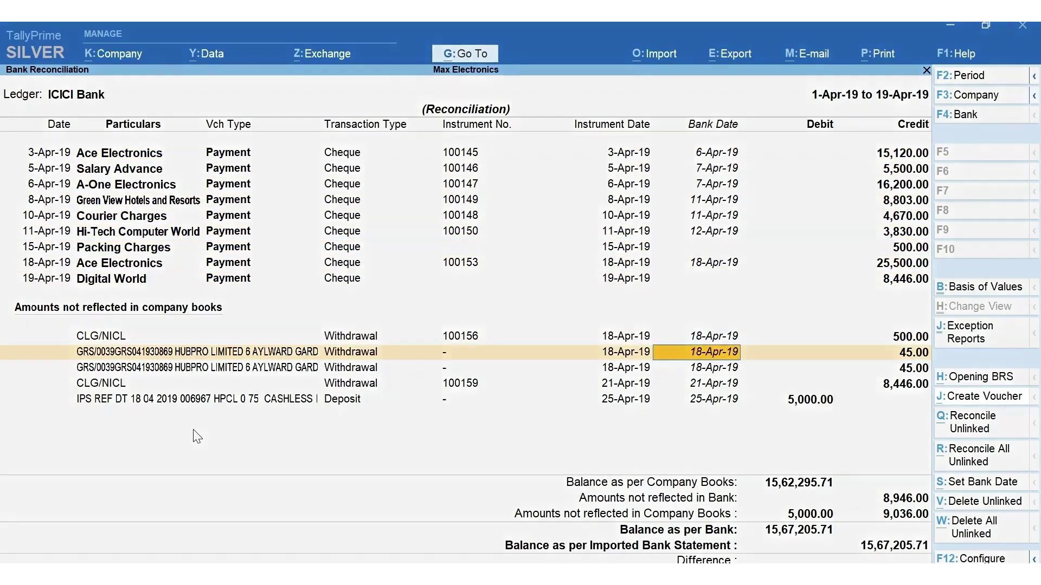
key(alt+j)
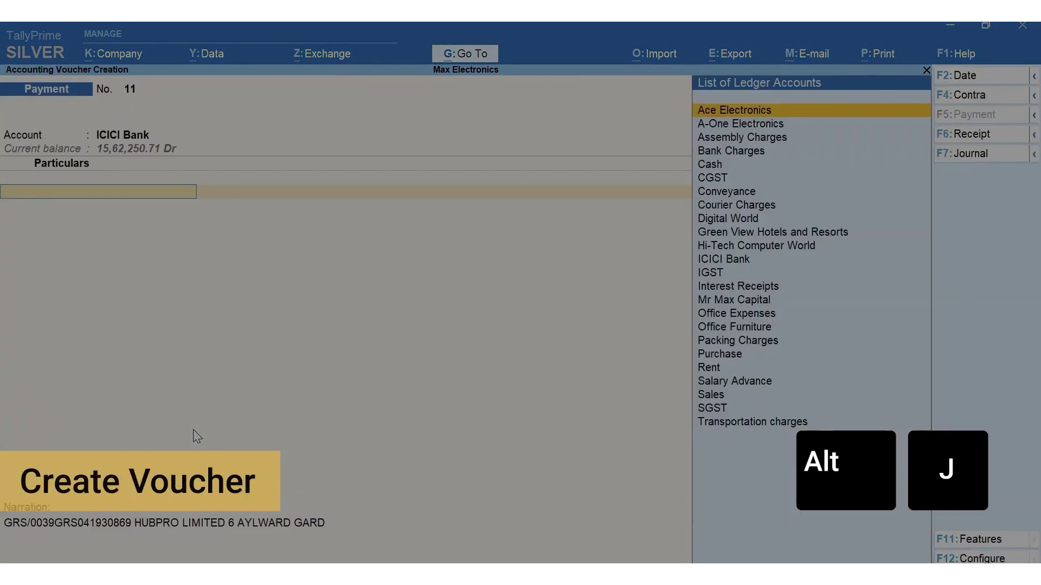
key(Down)
key(Down)
key(Down)
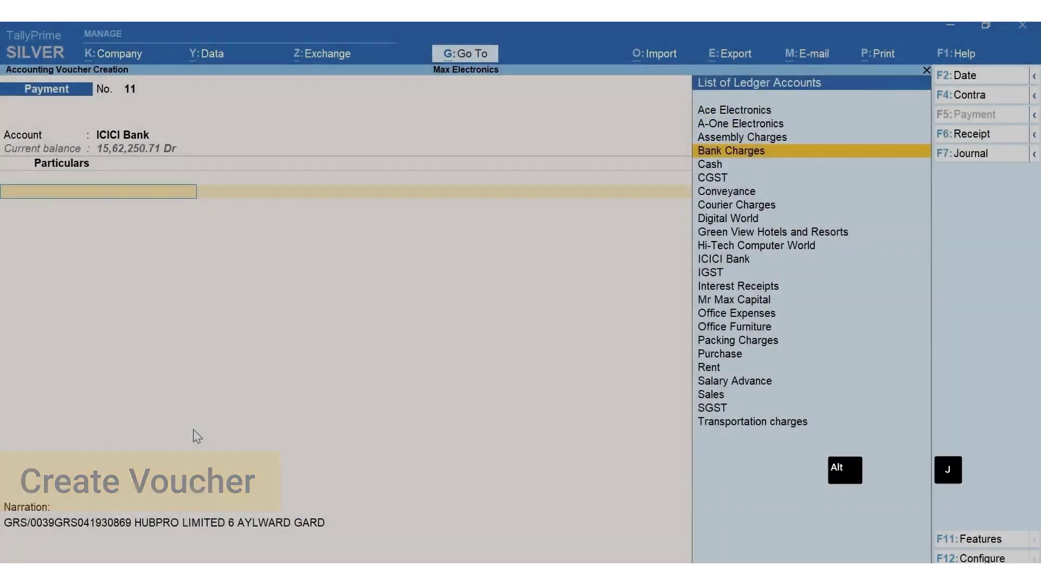
key(Return)
key(Return)
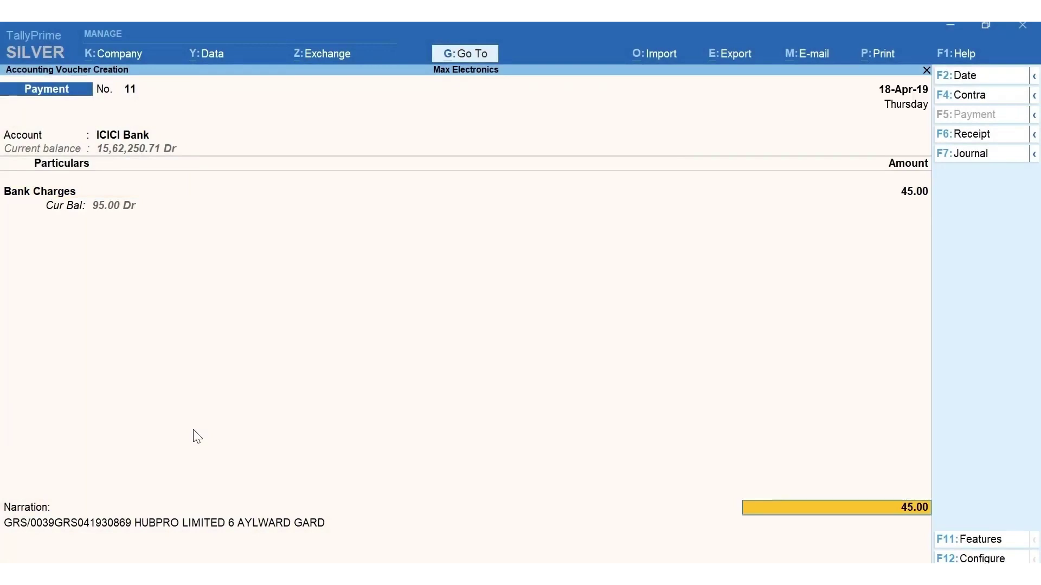
- Accept the Cheque bank allocation for the 45.00 Bank Charges payment dated 18-Apr-19 and save the voucher
key(Return)
key(Return)
key(Return)
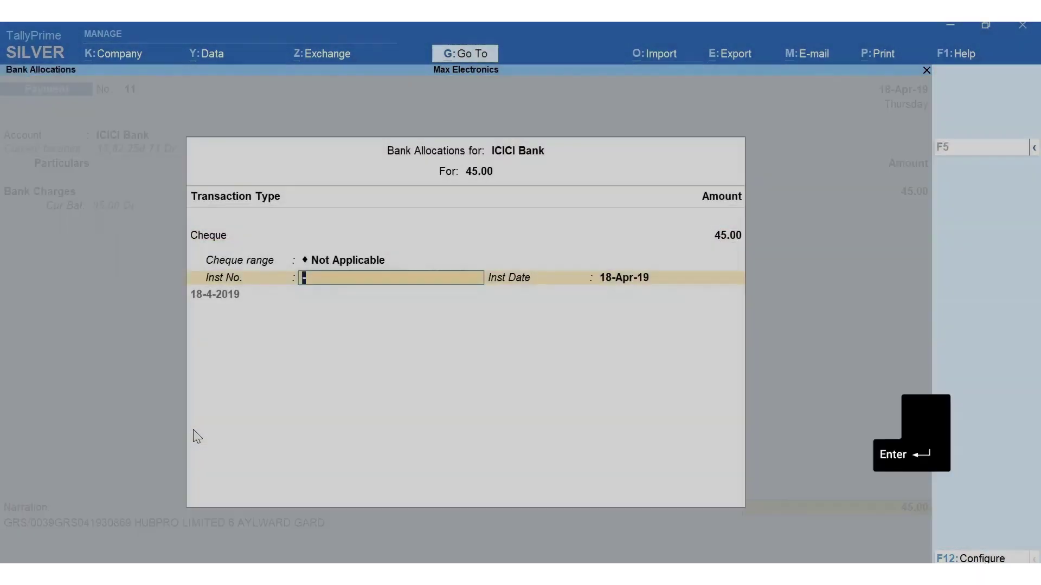
key(Return)
key(Return)
key(Return)
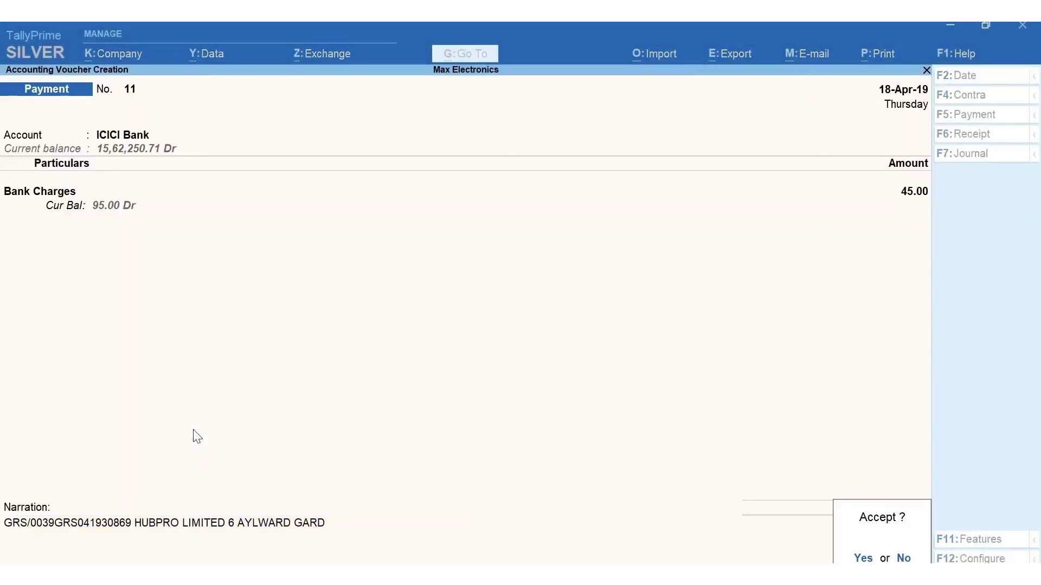
key(Return)
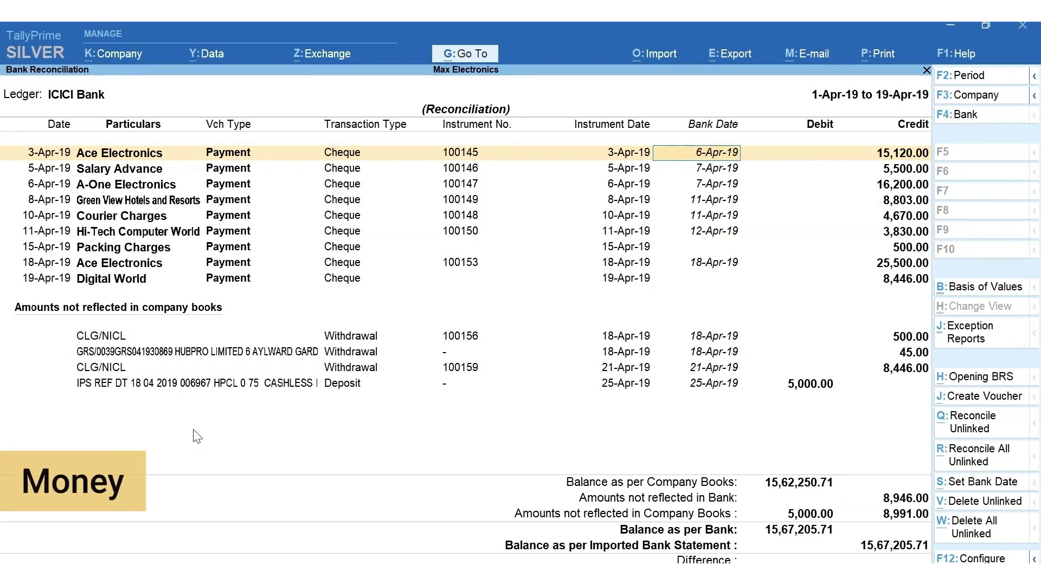
- Manually reconcile the 500.00 Packing Charges payment with the bank date 18-Apr-19 and save the reconciliation
key(Return)
key(Return)
key(Return)
key(Return)
key(Return)
key(Return)
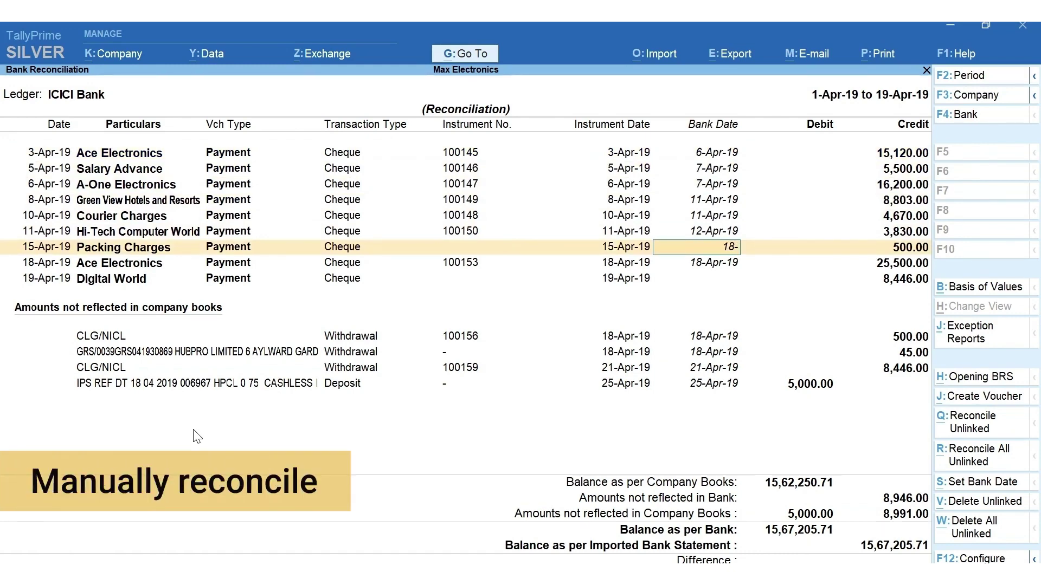
text(18-)
key(Return)
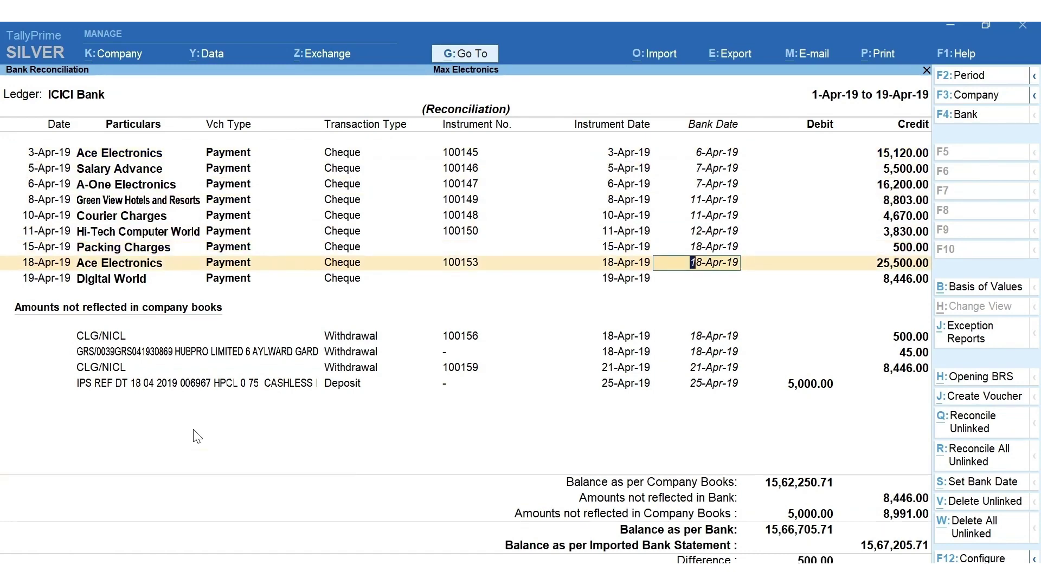
key(ctrl+a)
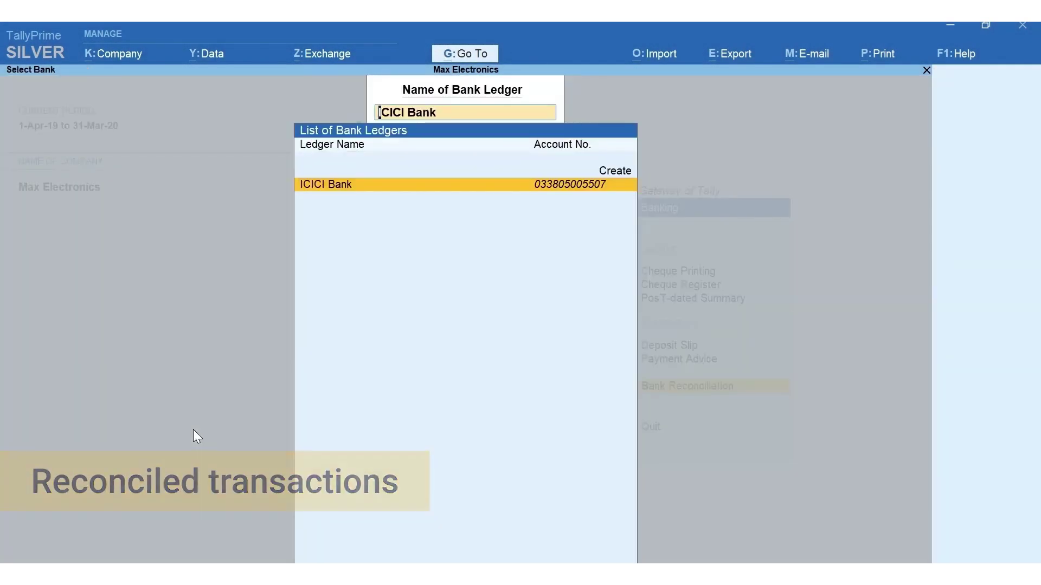
- Reopen the ICICI Bank reconciliation and set Include Reconciled transactions to Yes in its basis of values
key(Return)
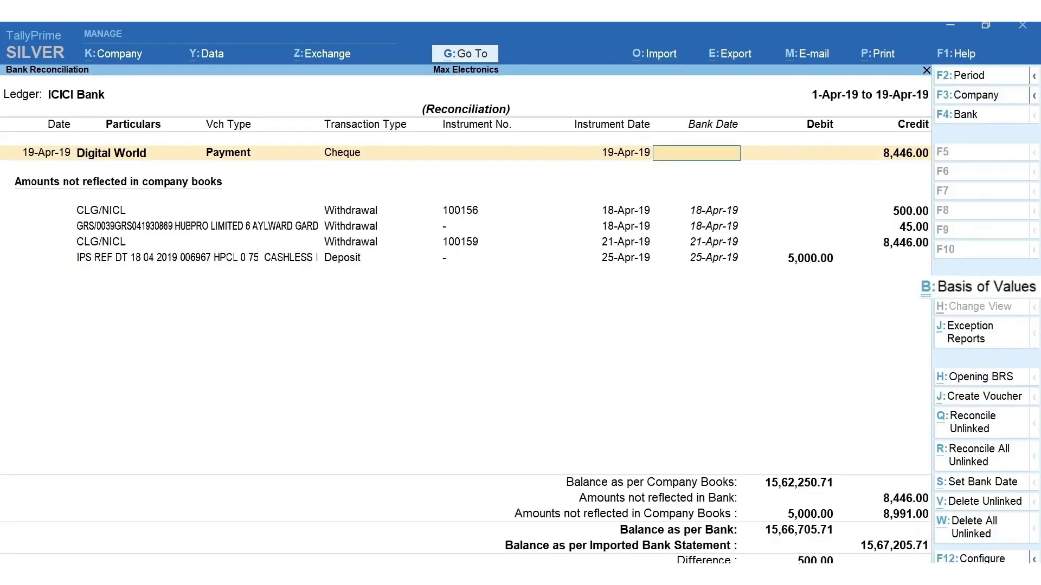
key(ctrl+b)
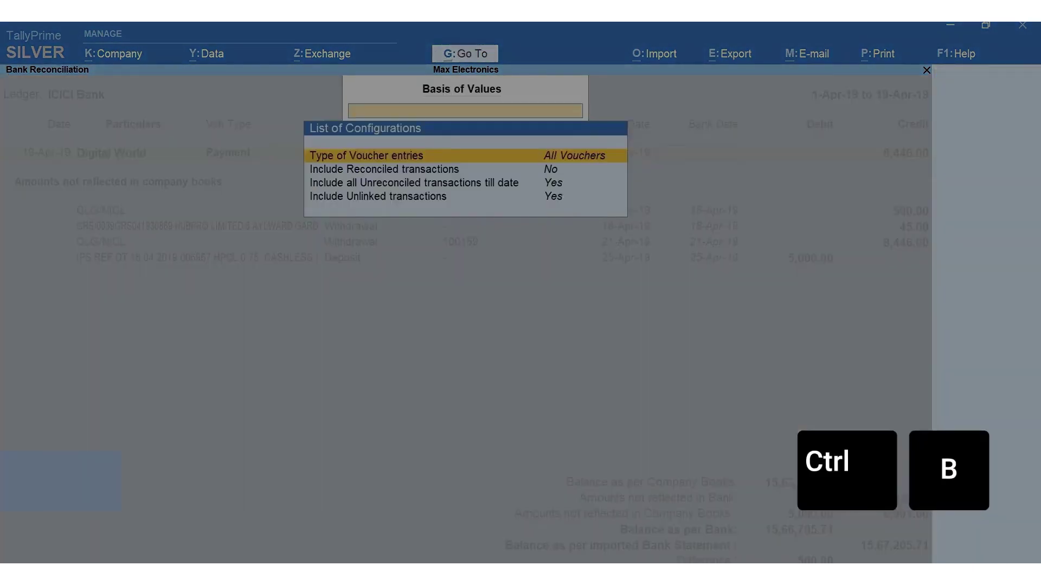
click(384, 169)
key(Return)
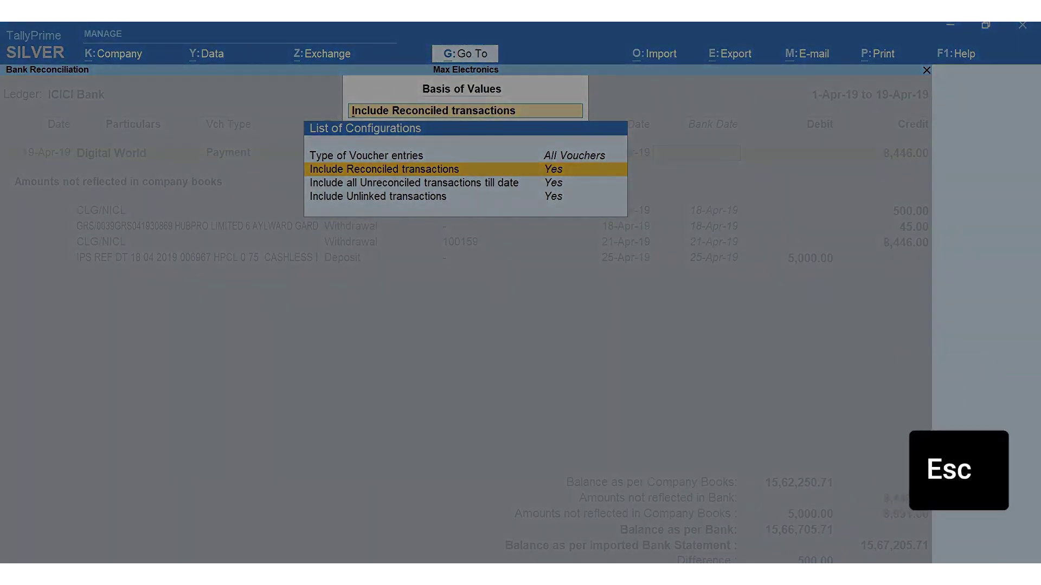
key(Escape)
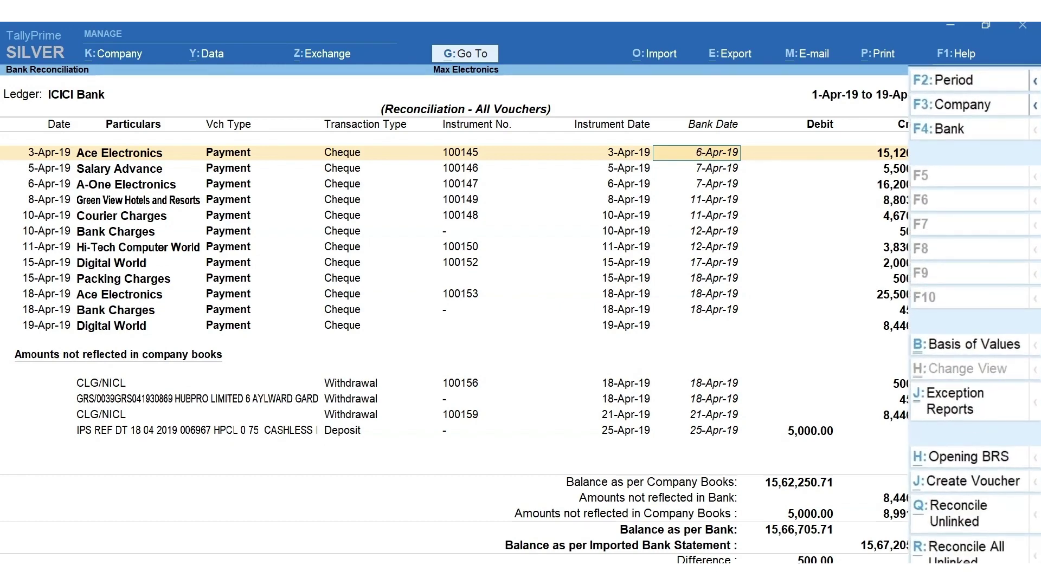
- Open the configuration of the bank reconciliation report
key(F12)
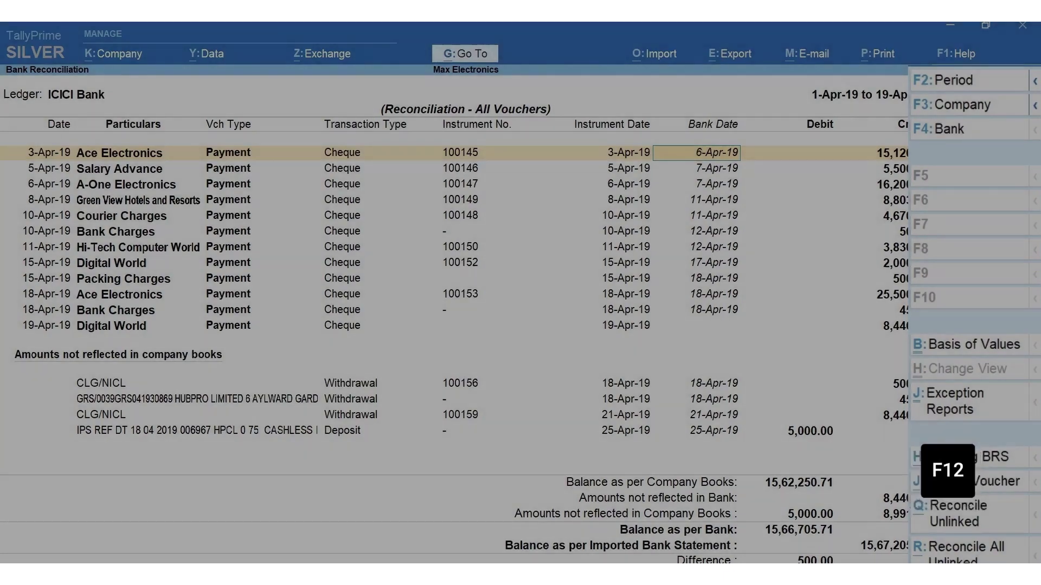